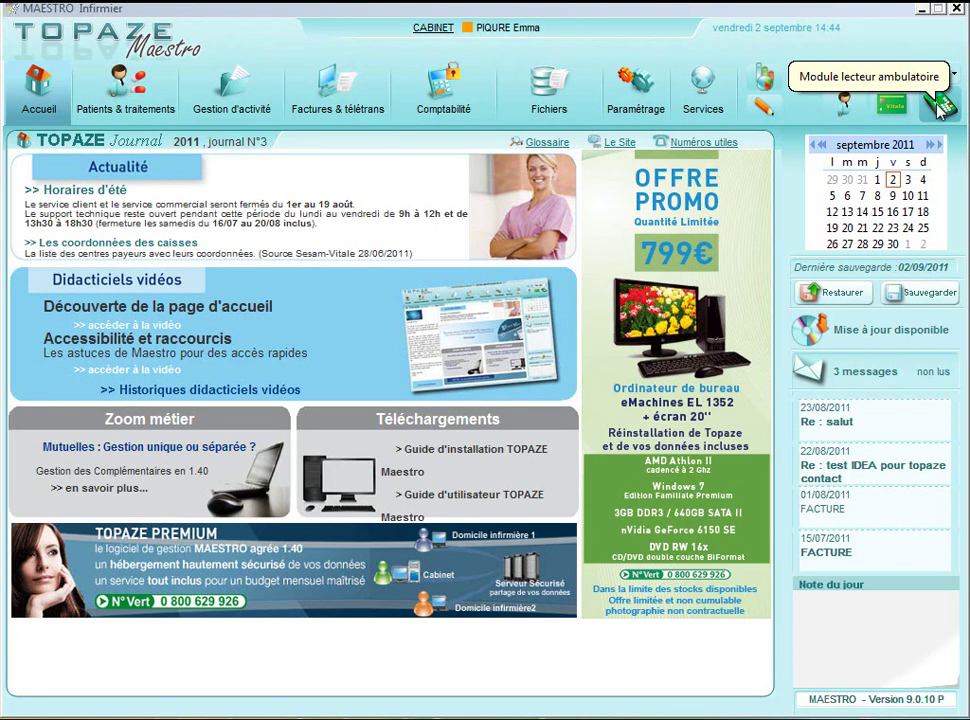
Step: Identify the connected TLA and unload the beneficiaries stored on it
click(940, 106)
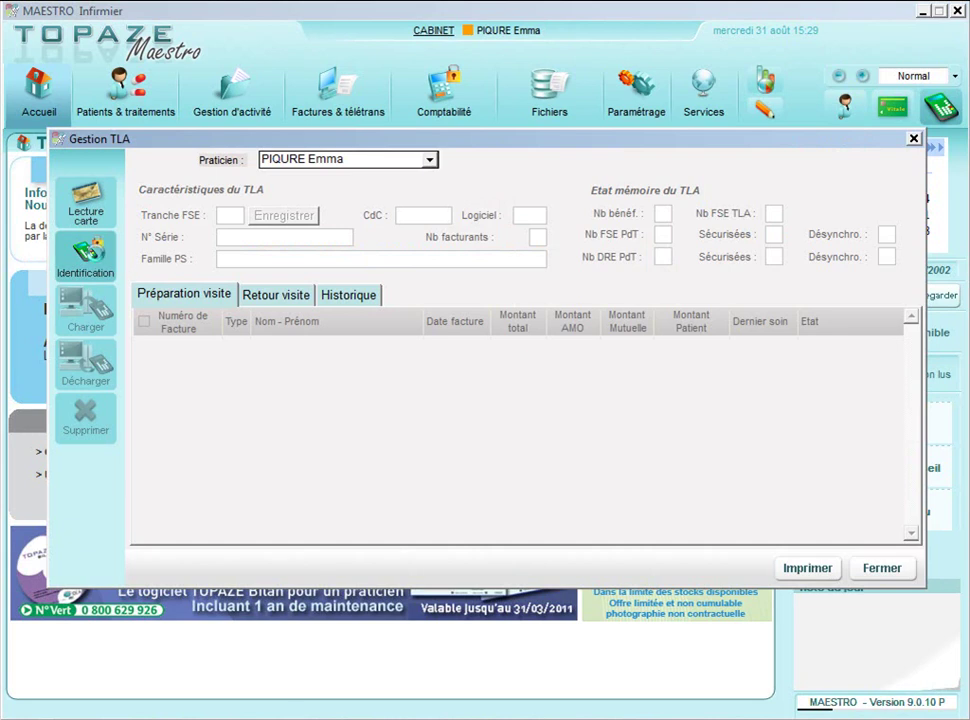
click(98, 259)
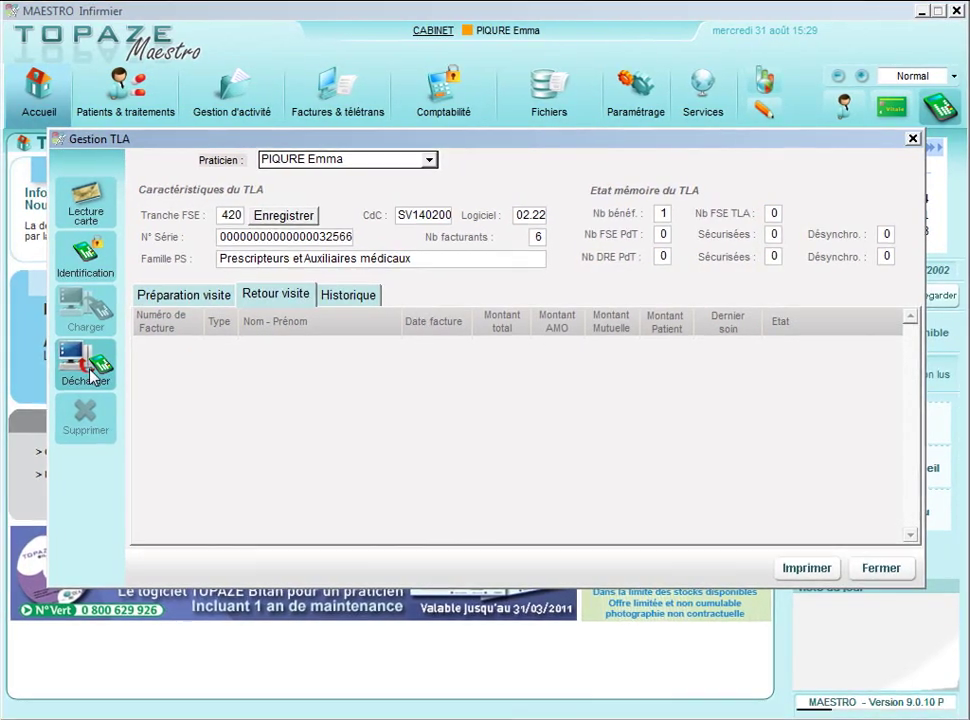
click(90, 372)
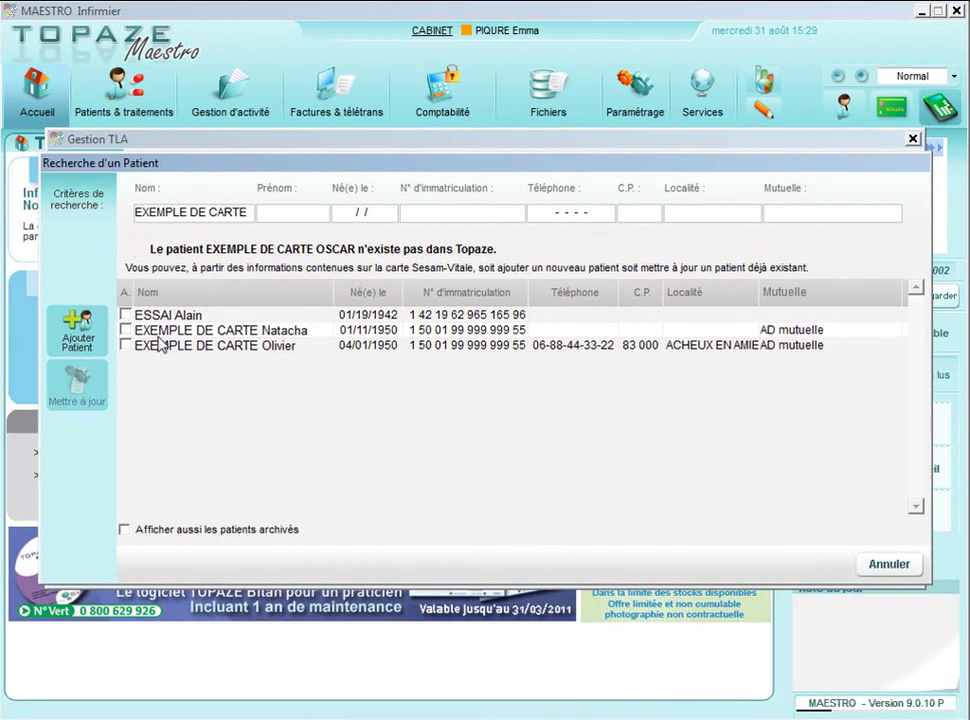
Step: Add the Vitale card patient as a new patient and close Gestion TLA
click(85, 333)
click(604, 366)
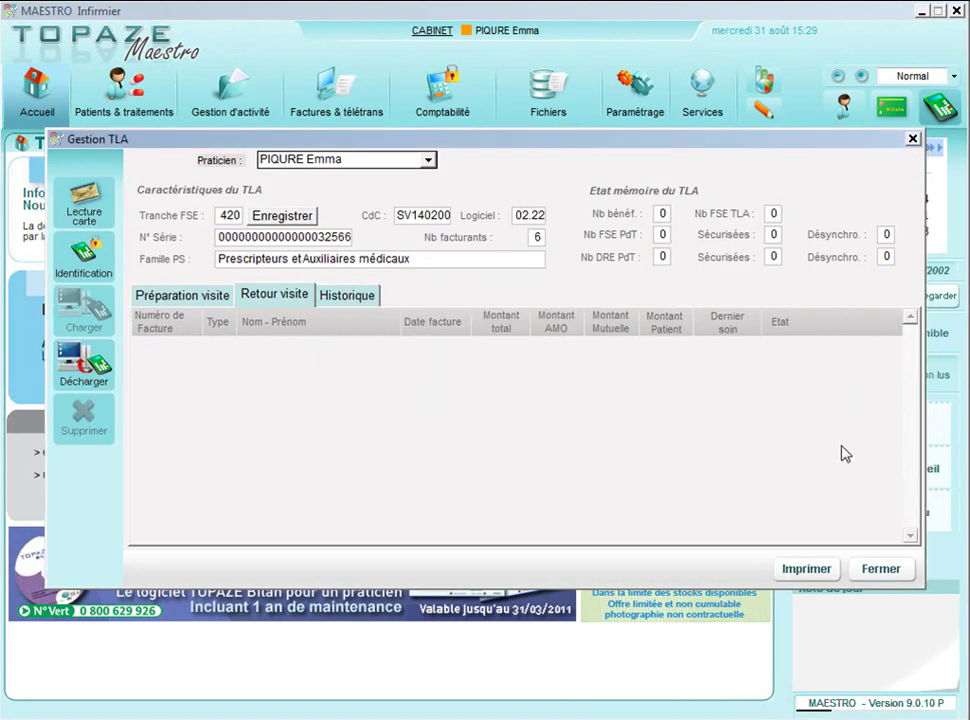
click(881, 567)
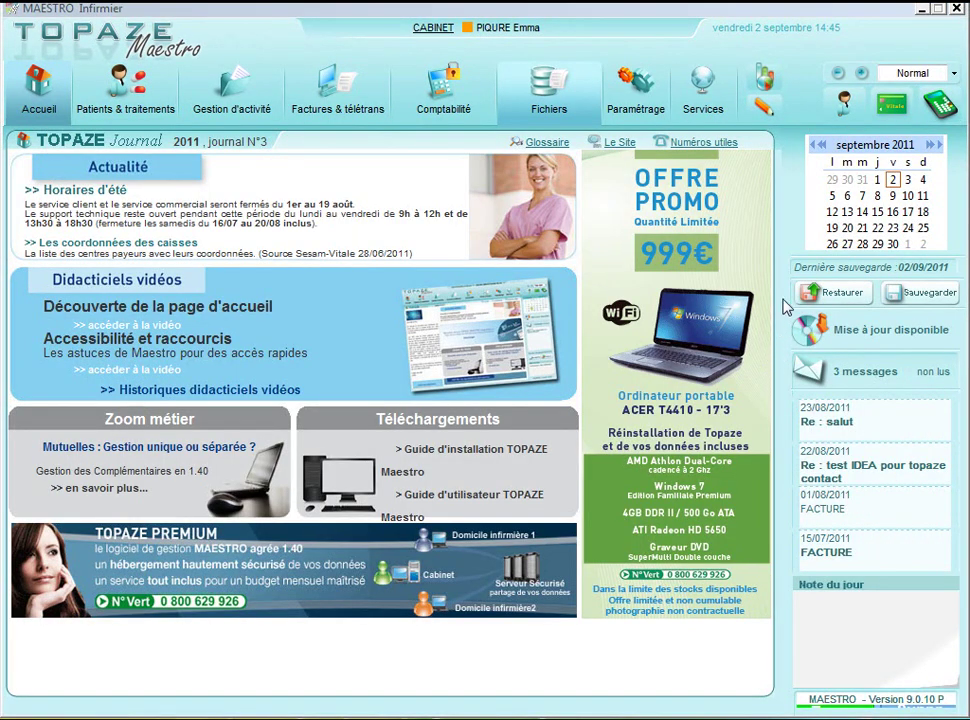
Step: Find the newly added test patient in Recherche patient and open the patient's file
click(845, 103)
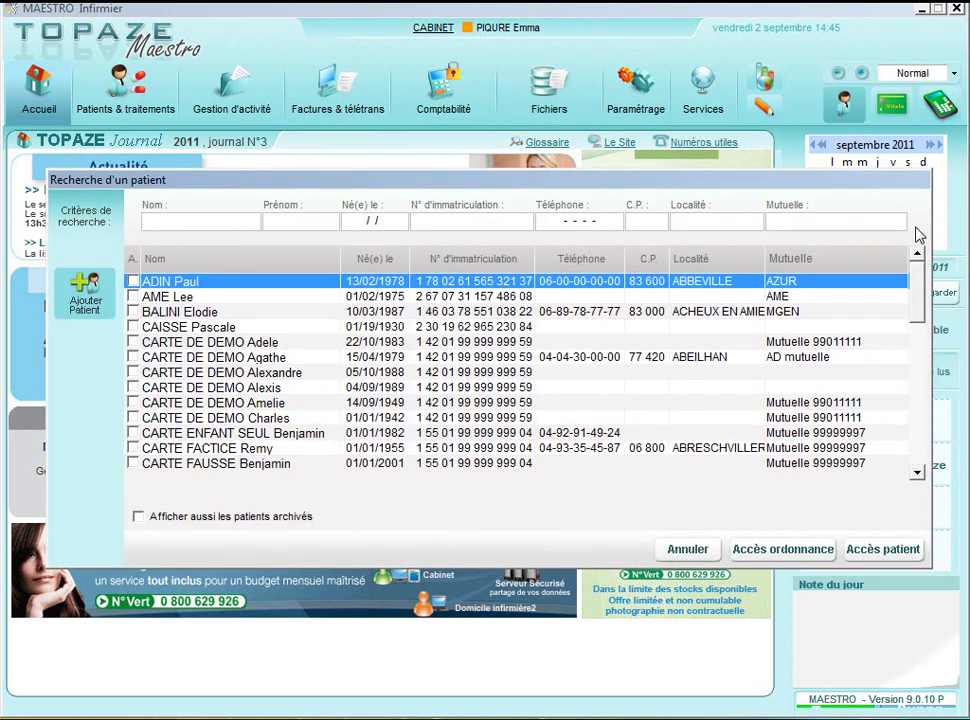
drag(918, 275, 898, 383)
click(411, 388)
double_click(411, 388)
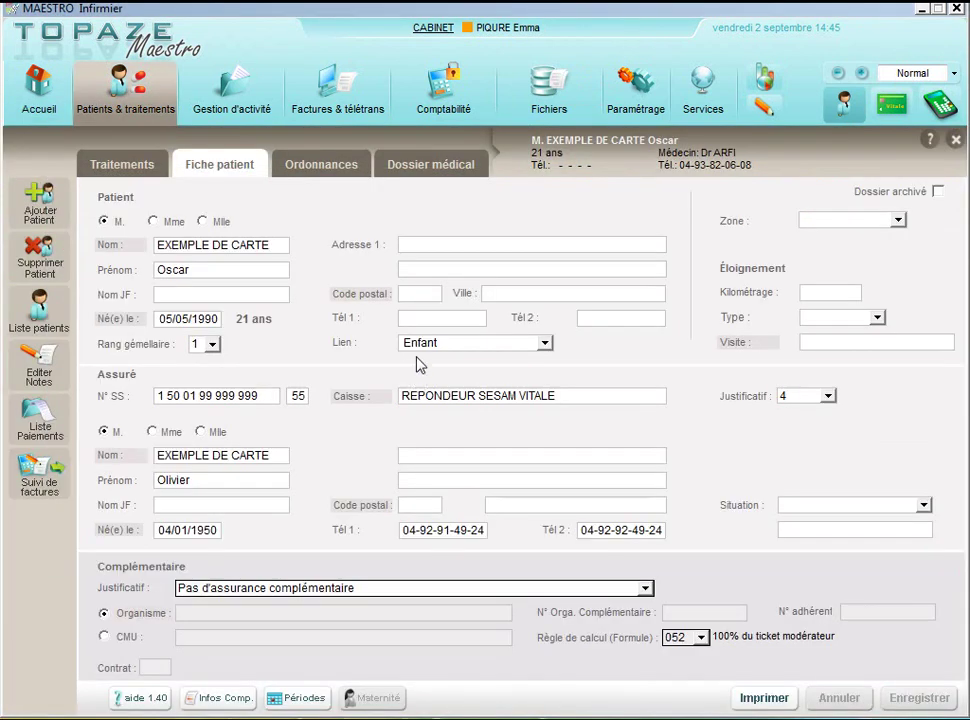
Step: Enter the patient's phone number in Tél 1 and save the record
click(419, 320)
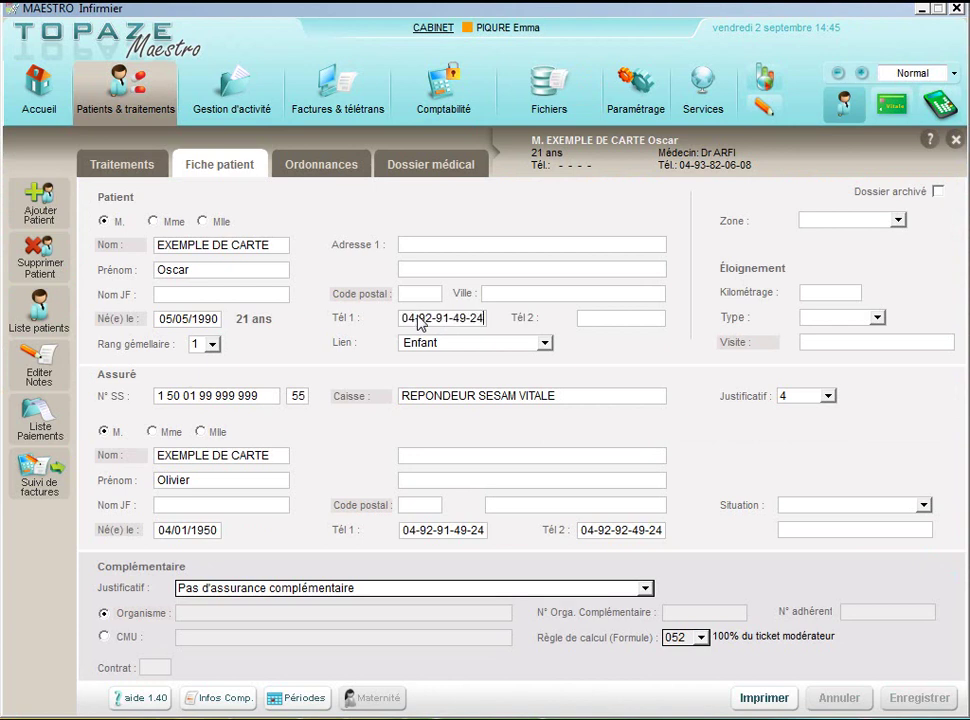
click(914, 699)
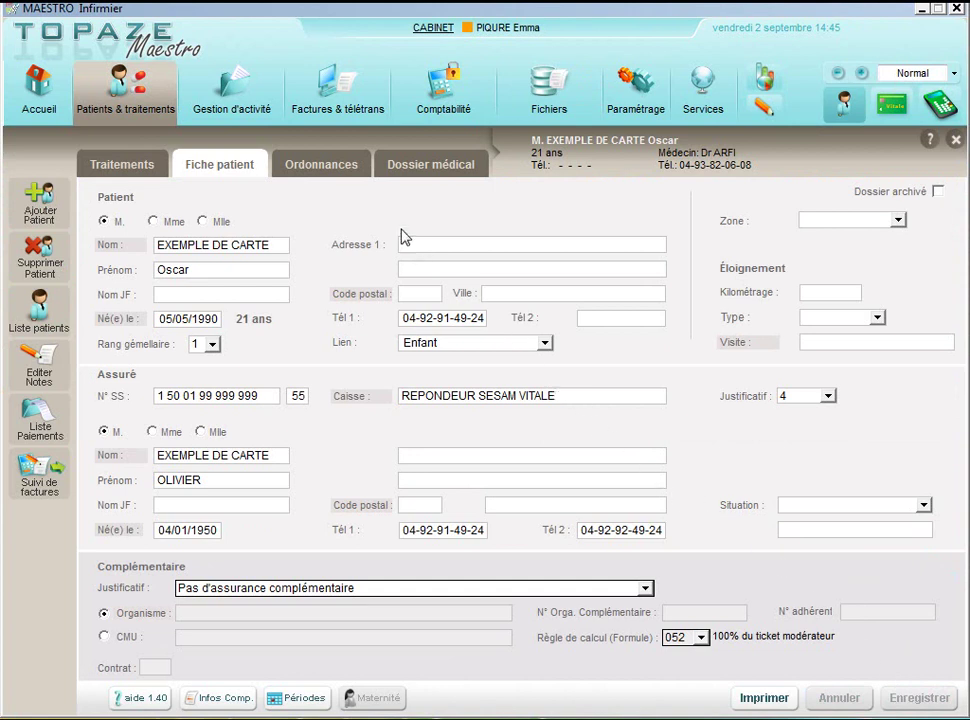
Step: Start a new prescription from the patient's Ordonnances tab
click(316, 170)
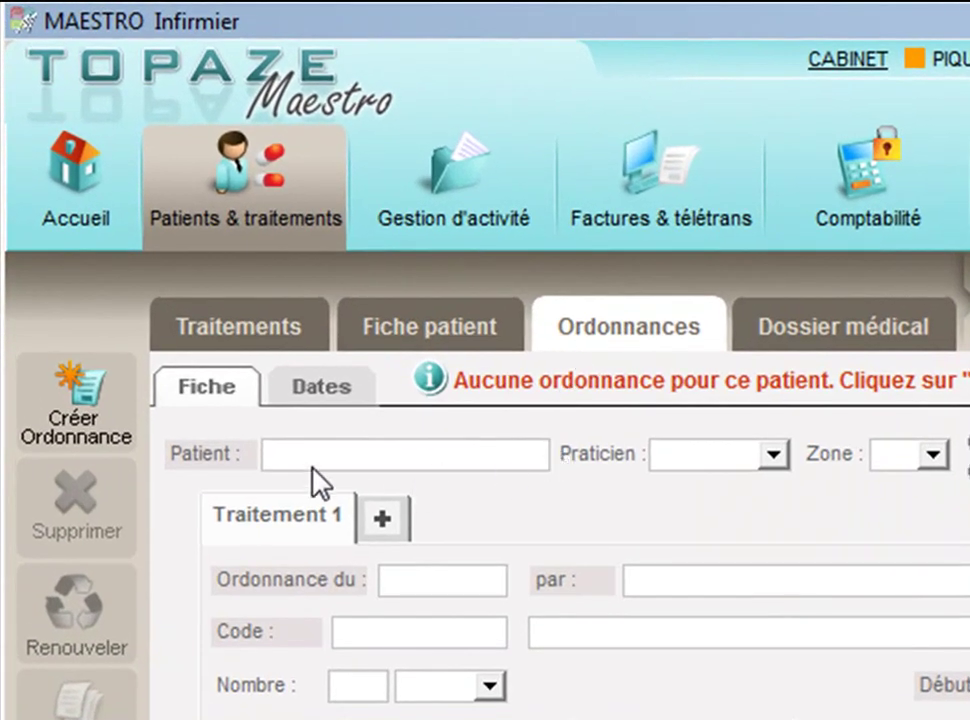
click(95, 405)
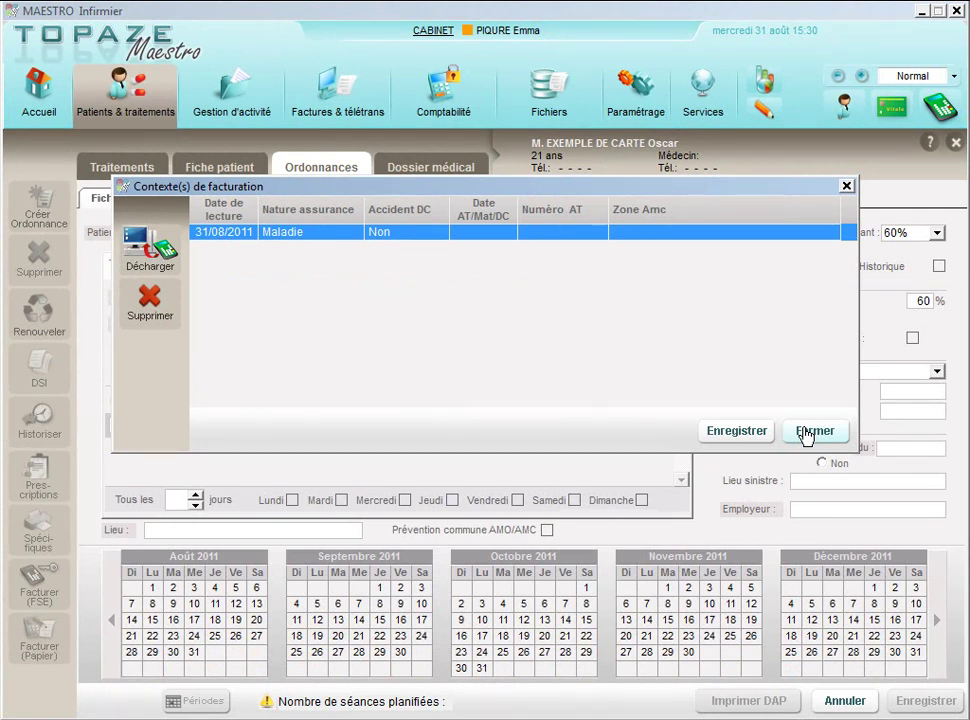
Step: Dismiss the billing context, then set care code ADMSURV and the prescribing doctor
click(808, 431)
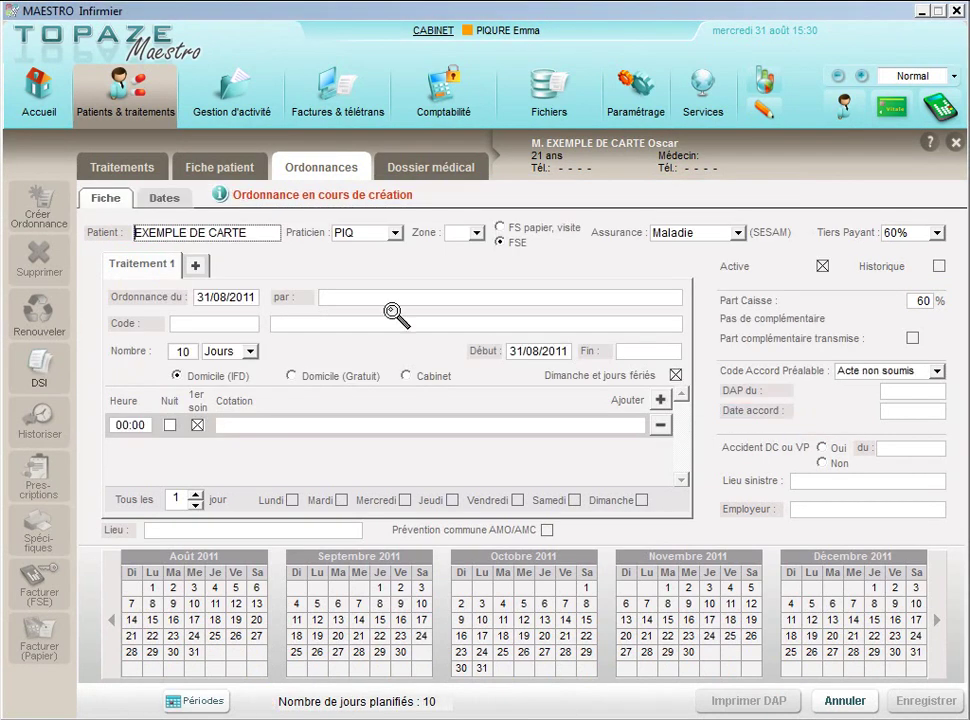
click(146, 325)
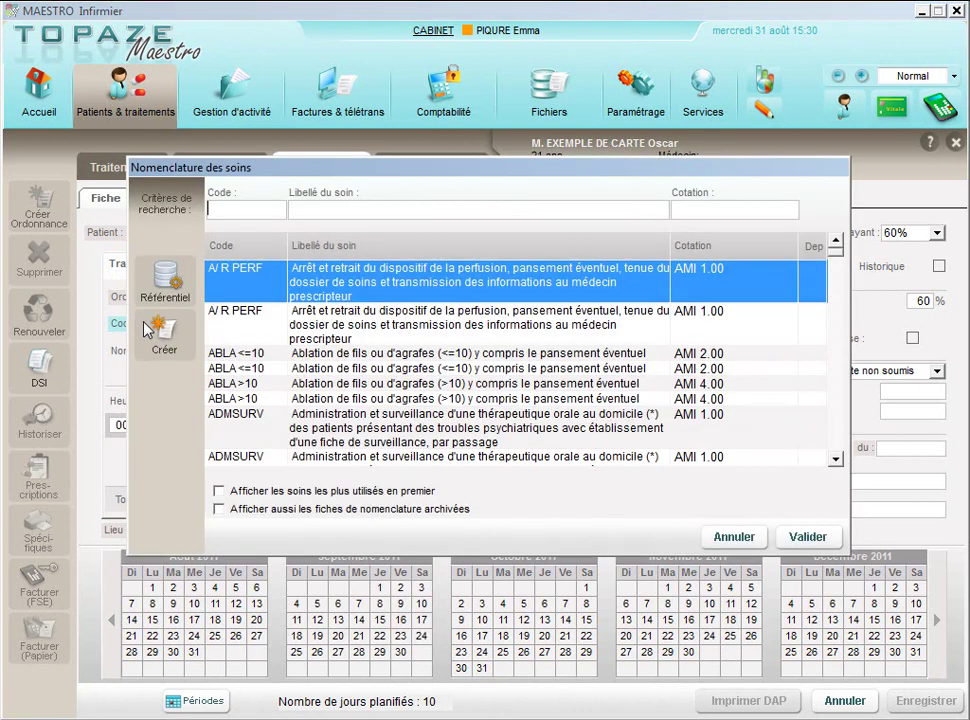
double_click(426, 430)
click(303, 238)
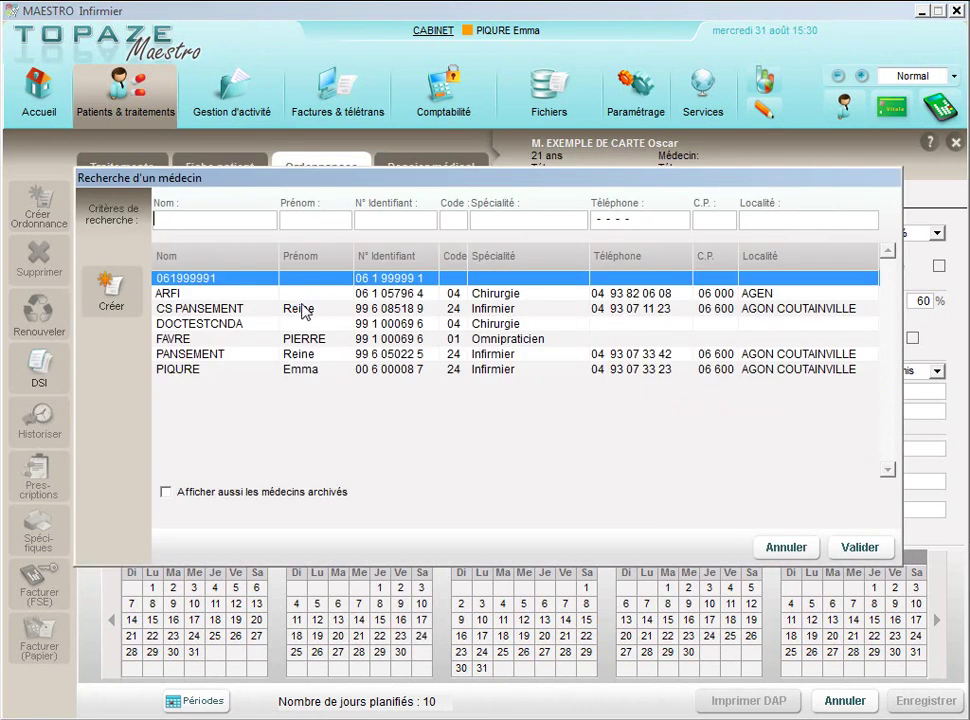
double_click(315, 293)
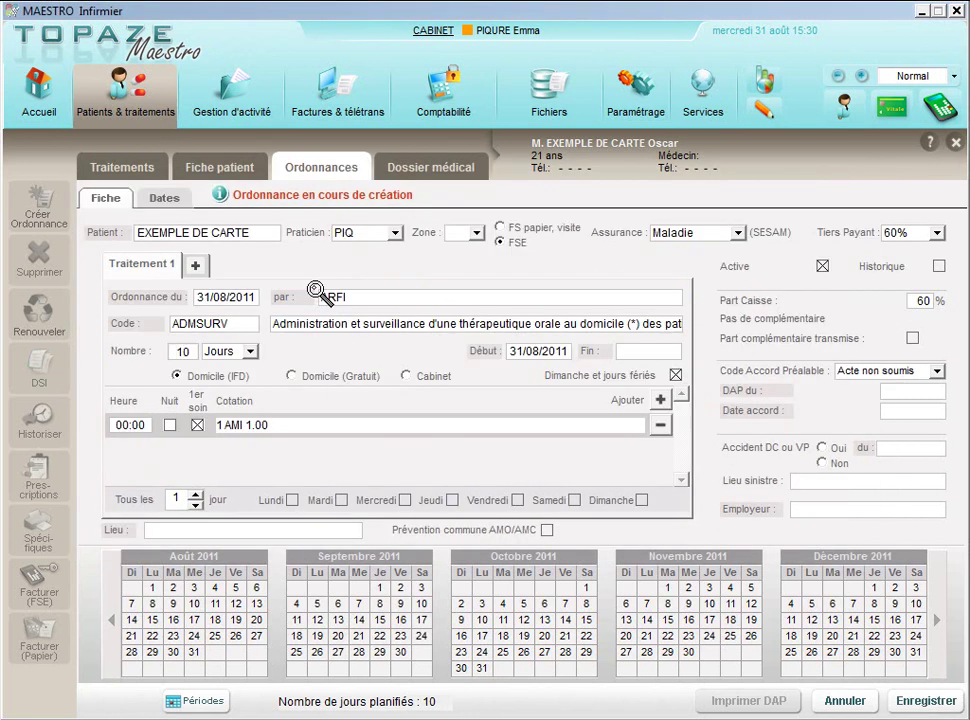
Step: Date the prescription 31/07/2011 and start treatment on 01/08/2011
click(150, 298)
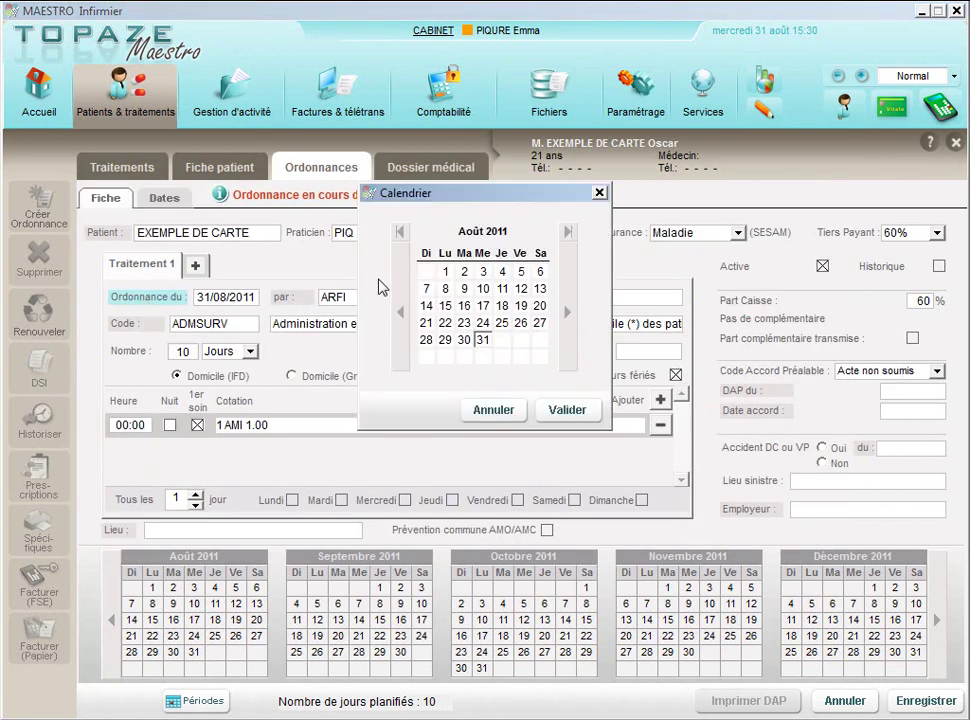
click(400, 312)
click(567, 410)
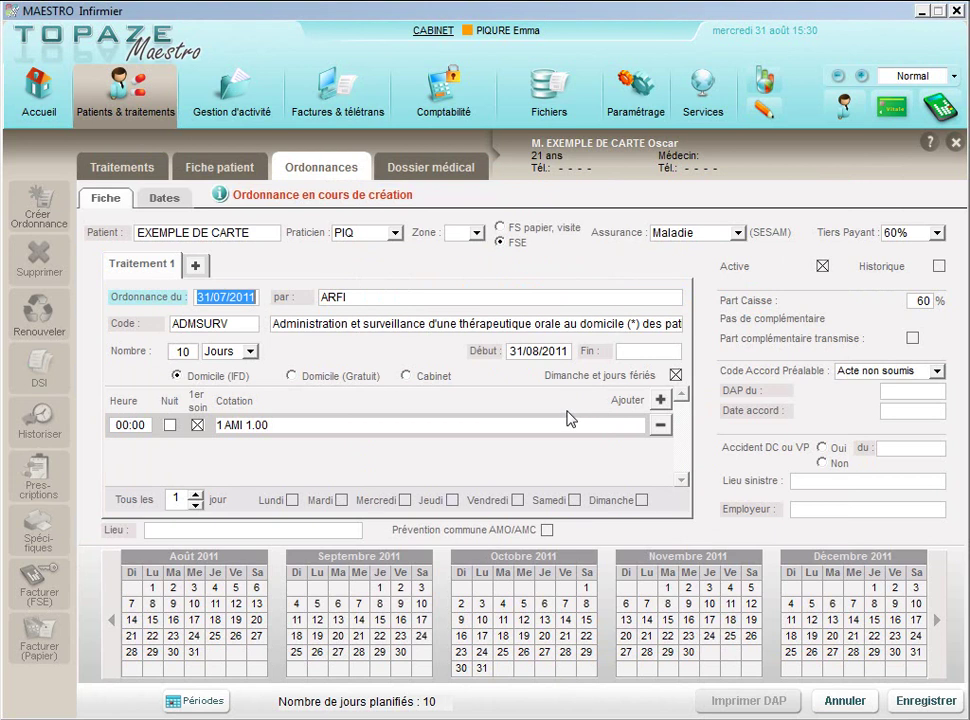
click(495, 356)
click(445, 271)
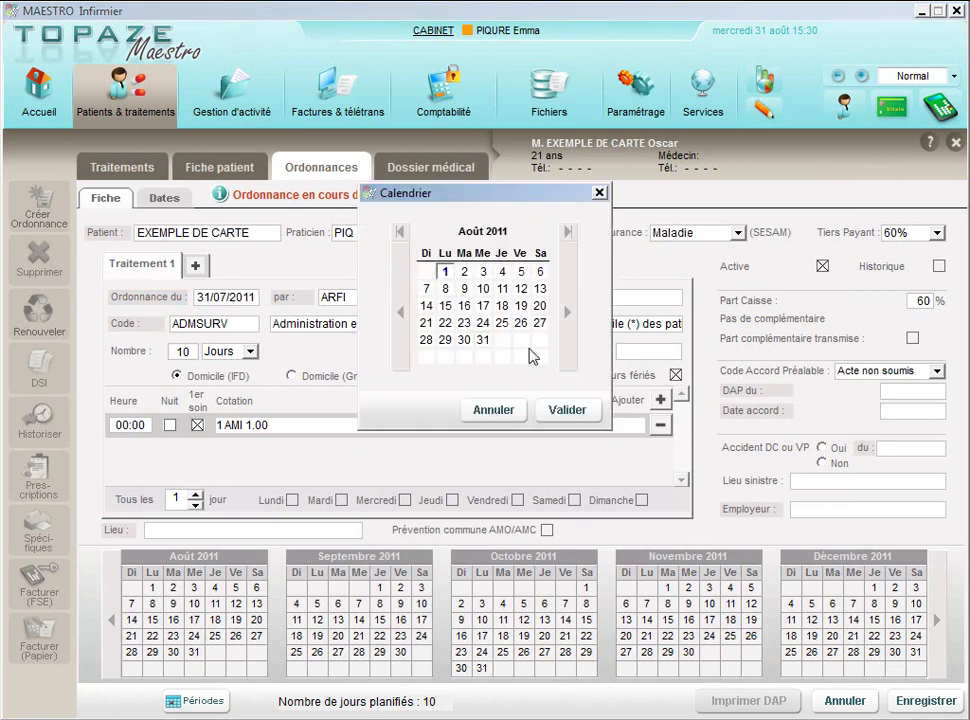
click(588, 410)
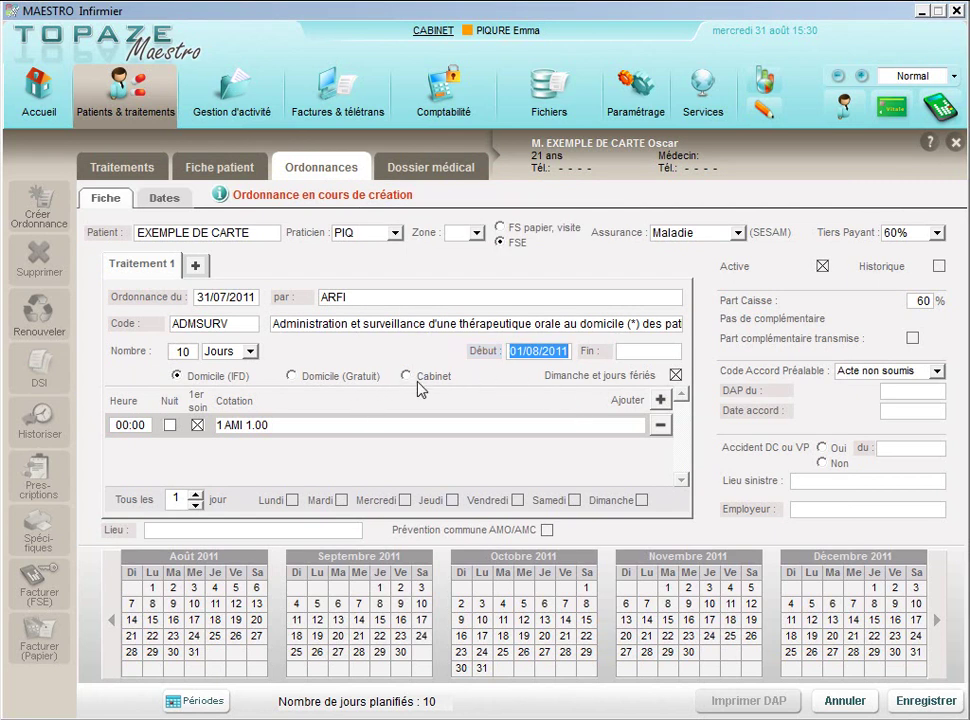
Step: Choose paper form billing, save prescription N° 607 and declare it not accident-related
click(500, 228)
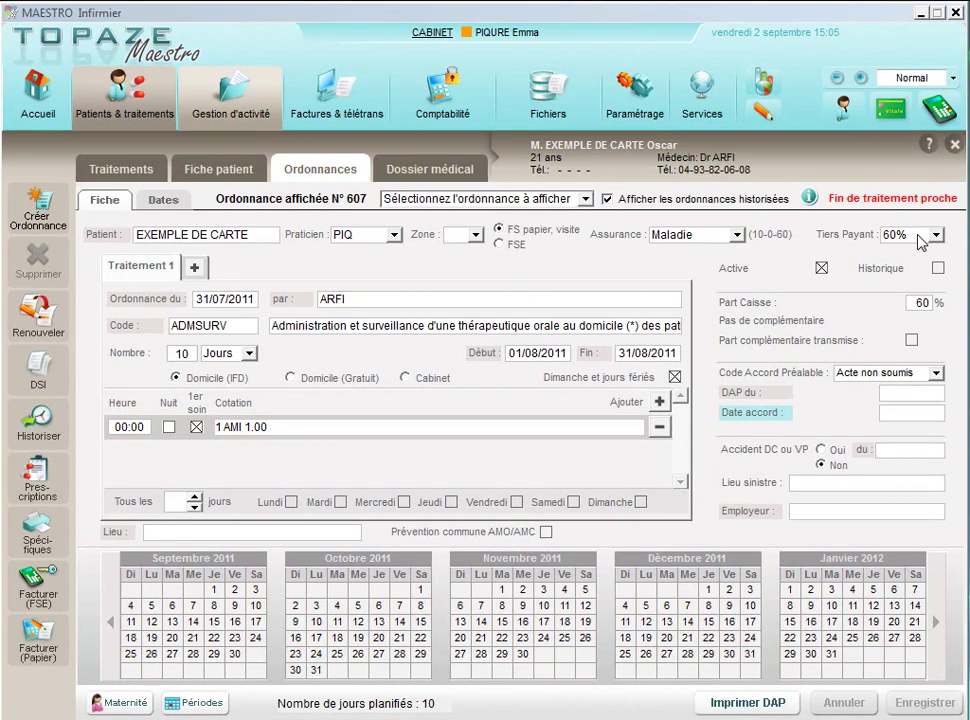
click(918, 238)
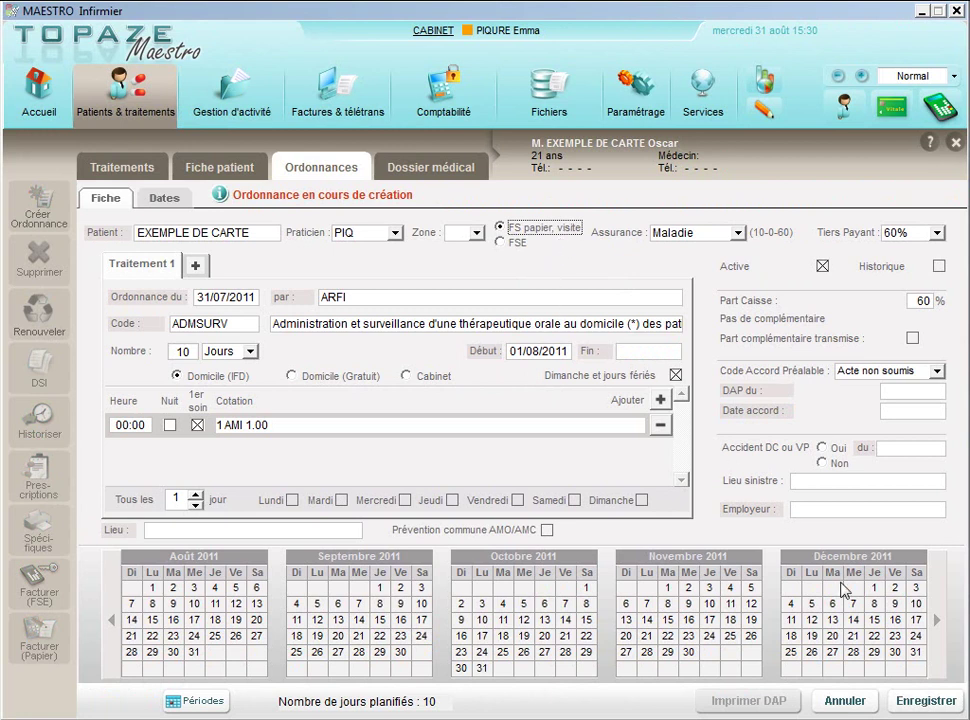
click(904, 701)
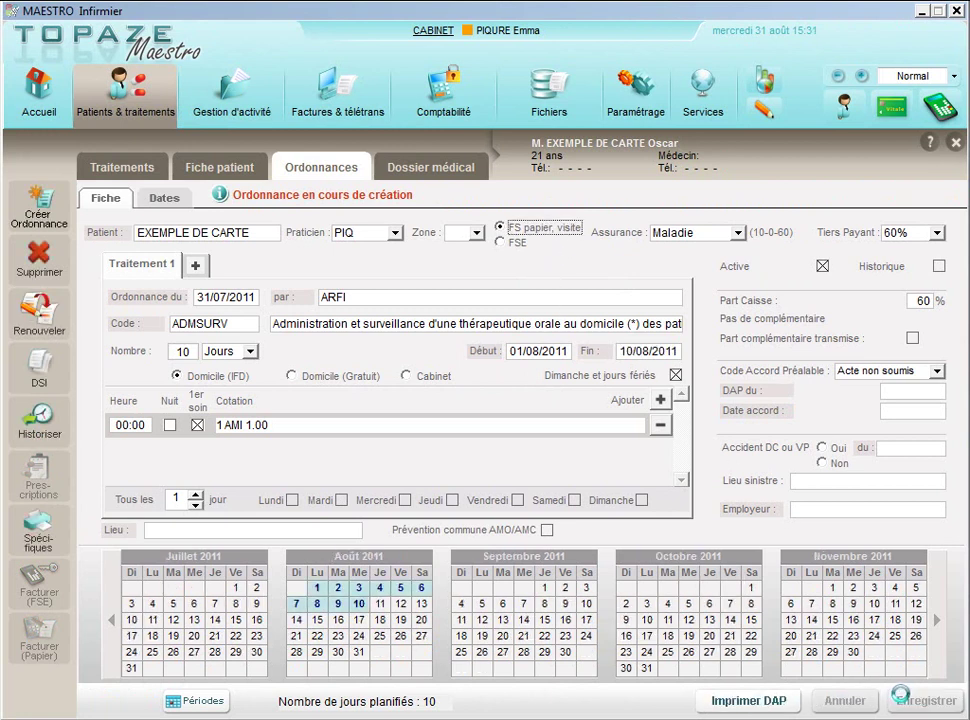
click(693, 368)
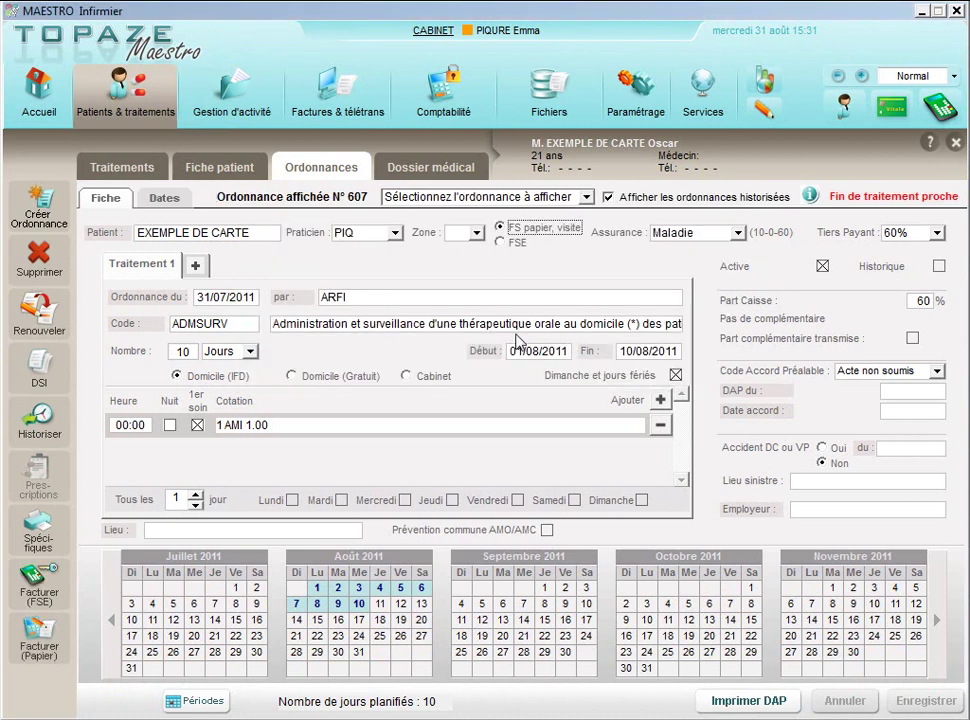
Step: Generate home-visit FSE no. 250 from the treatment planning and acknowledge the confirmation
click(145, 170)
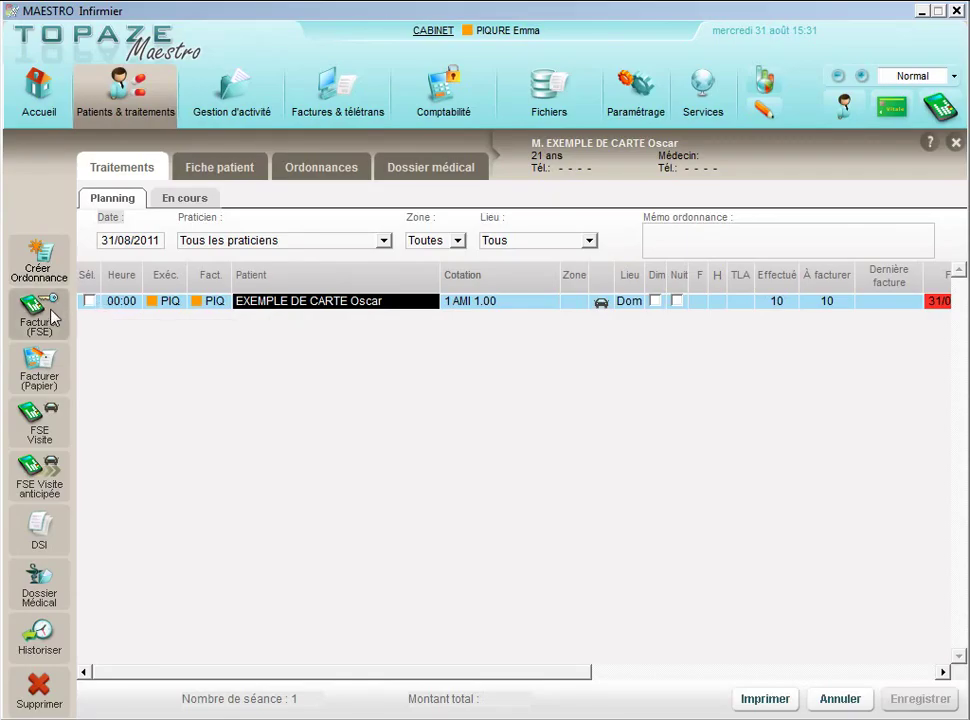
click(44, 435)
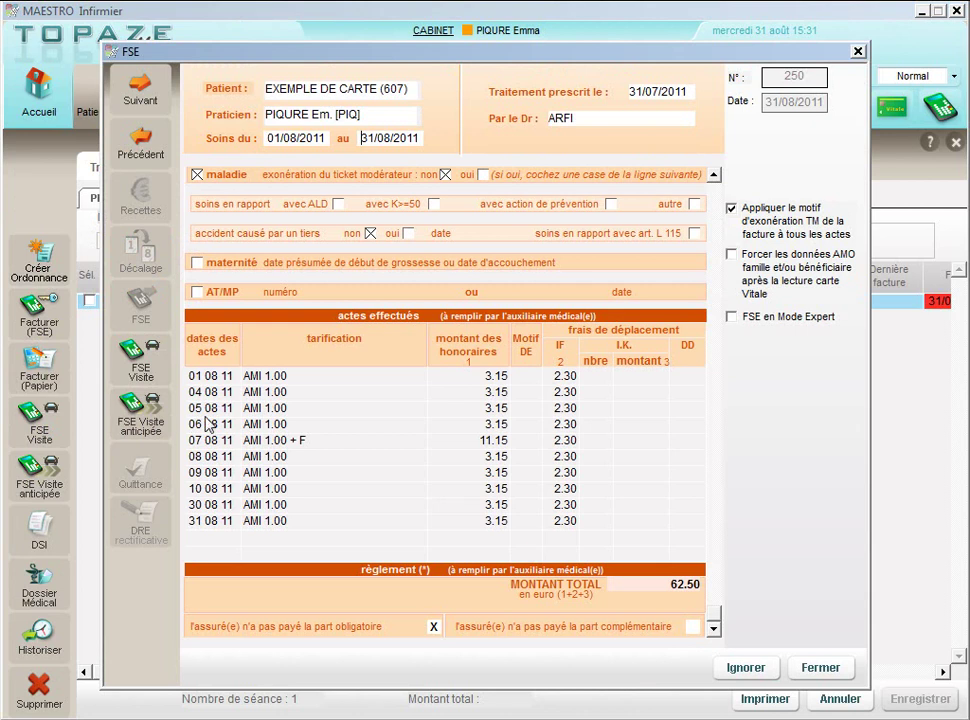
click(152, 352)
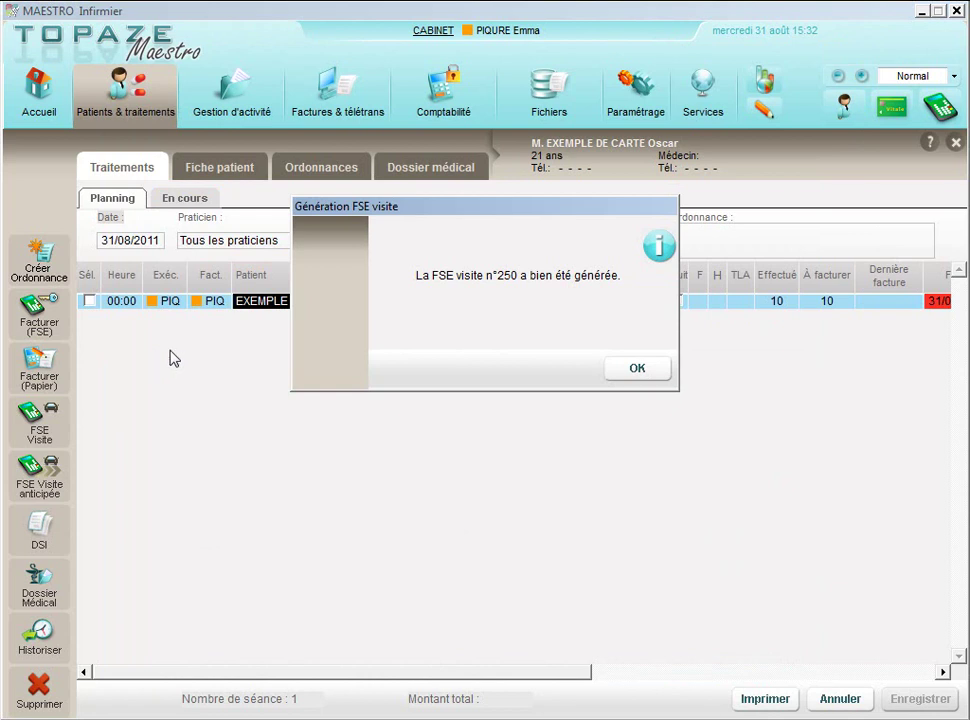
click(654, 369)
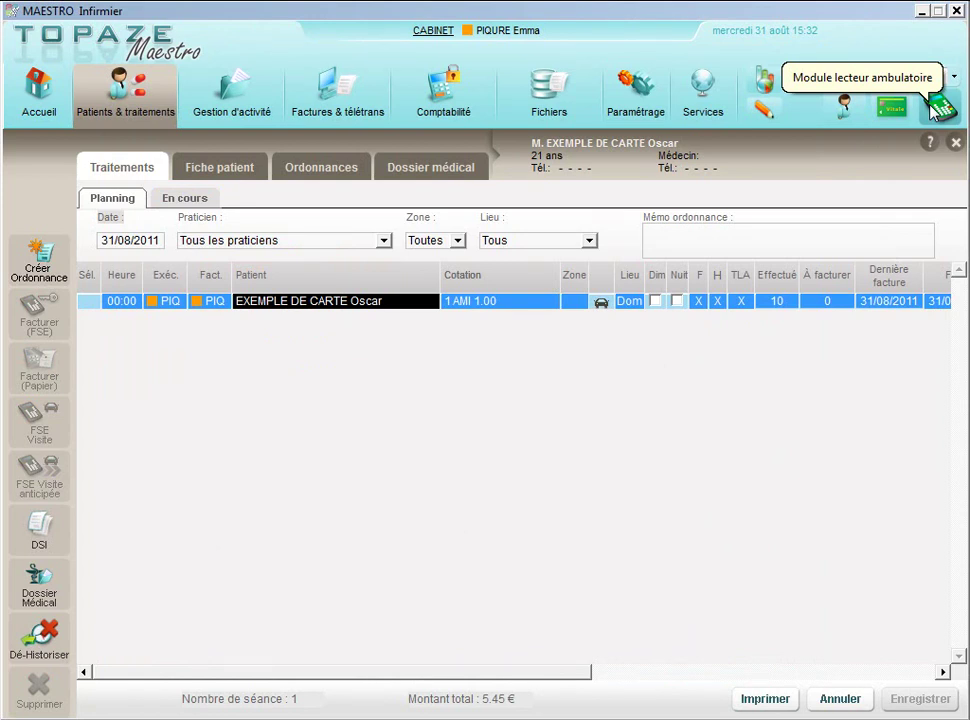
Step: Identify the TLA, load FSE 250 onto it, and close Gestion TLA
click(936, 108)
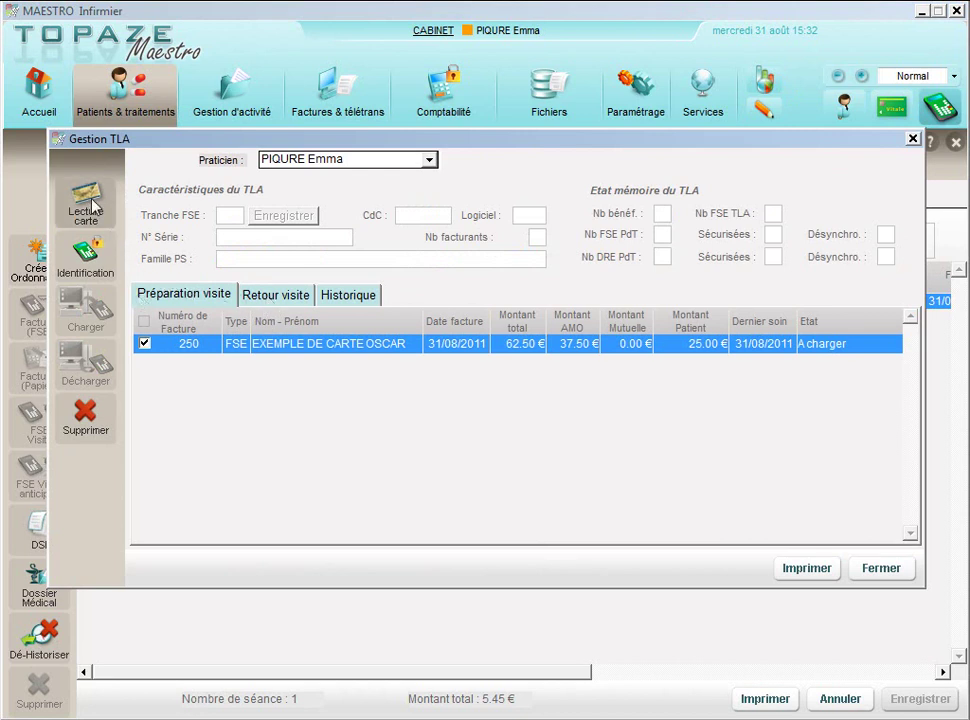
click(90, 258)
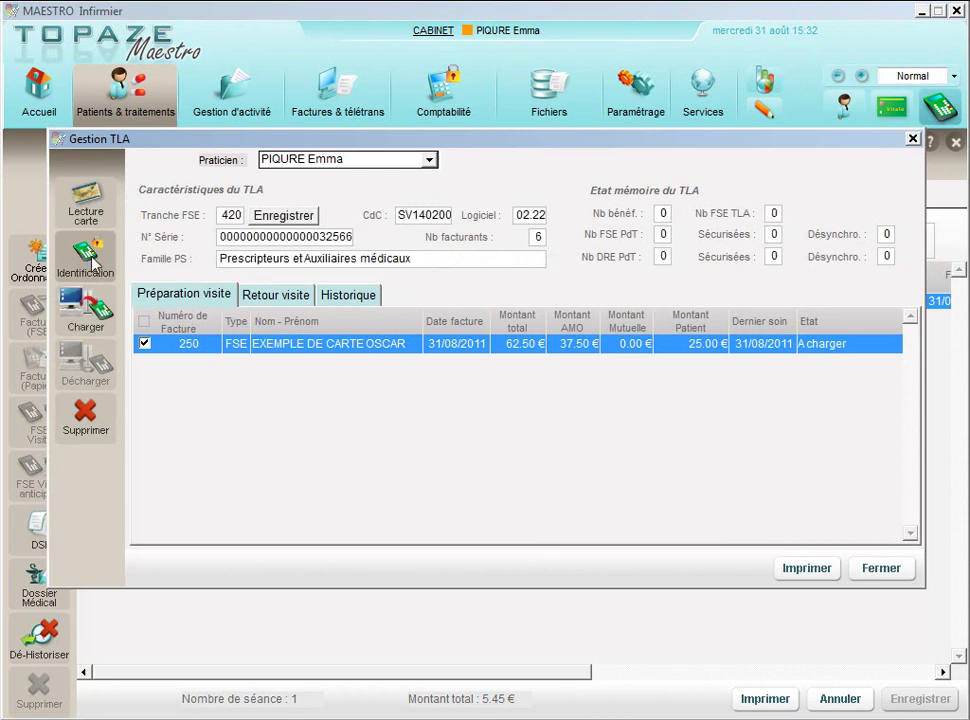
click(99, 330)
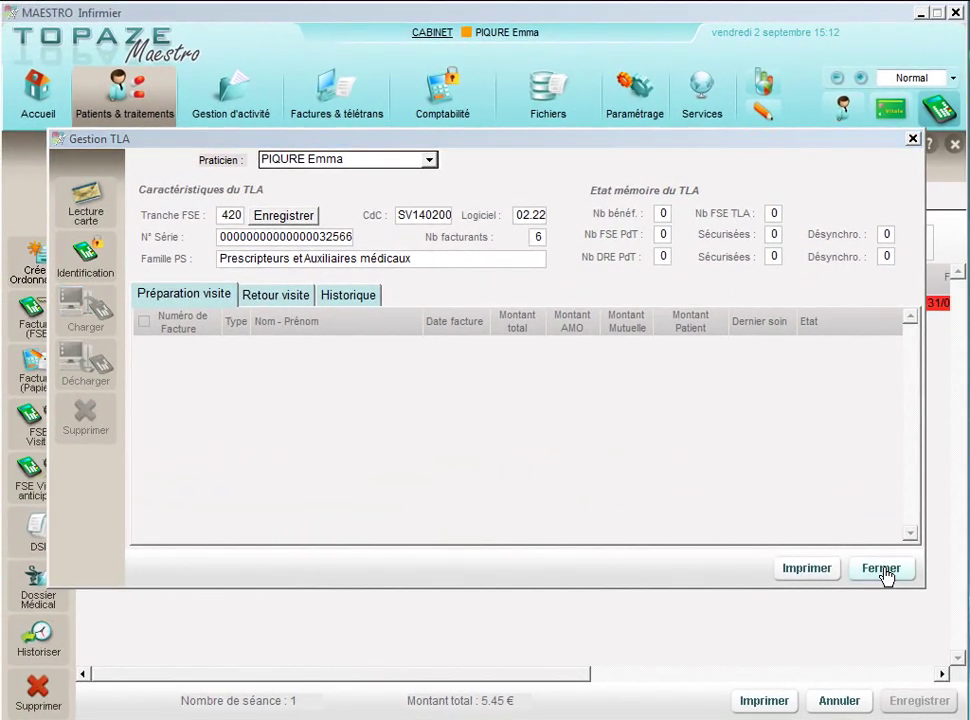
click(881, 568)
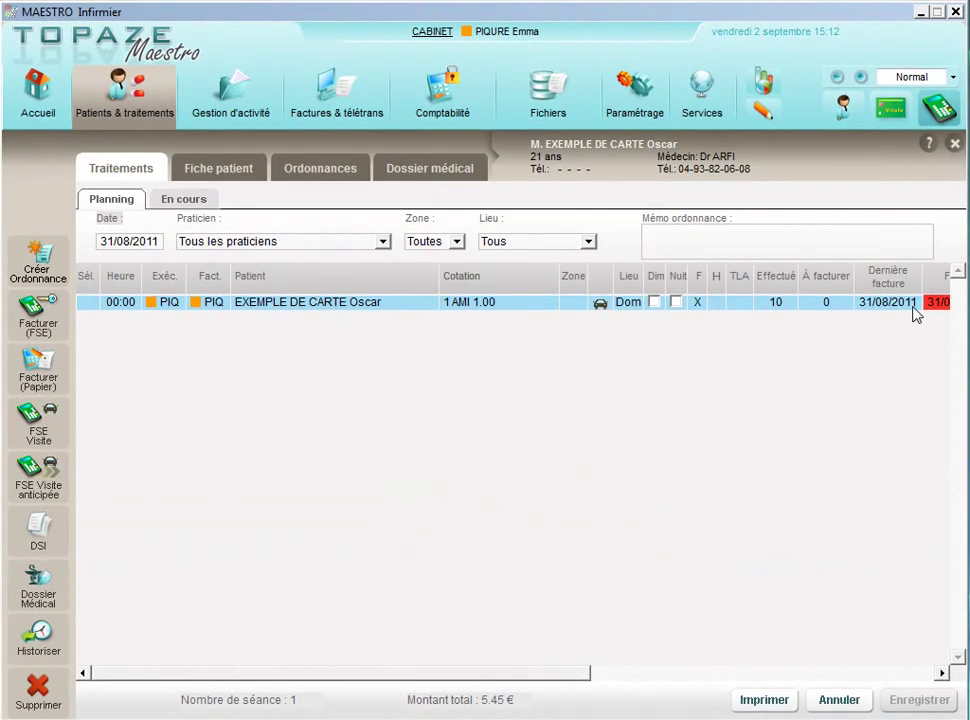
Step: Unload secured FSE 250 from the TLA and open the Factures & télétrans list
click(955, 144)
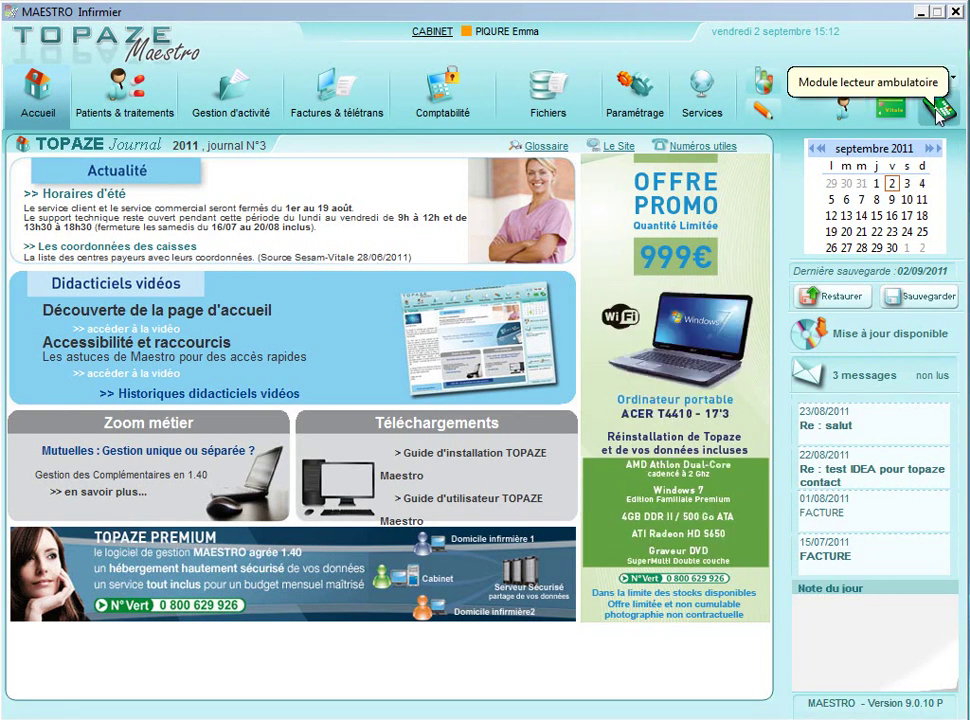
click(939, 110)
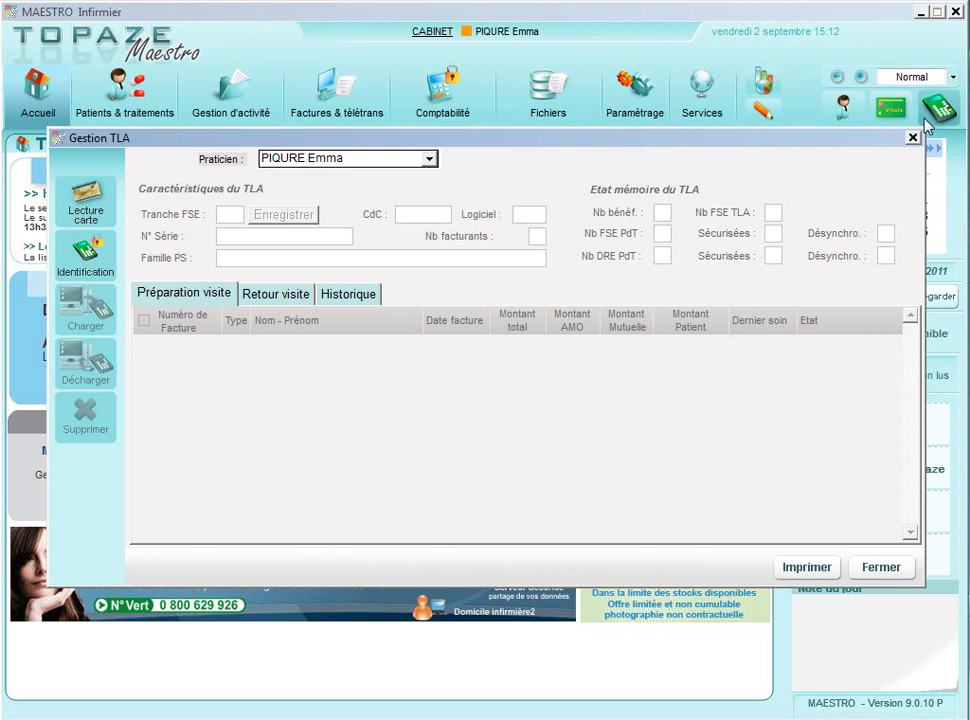
click(97, 271)
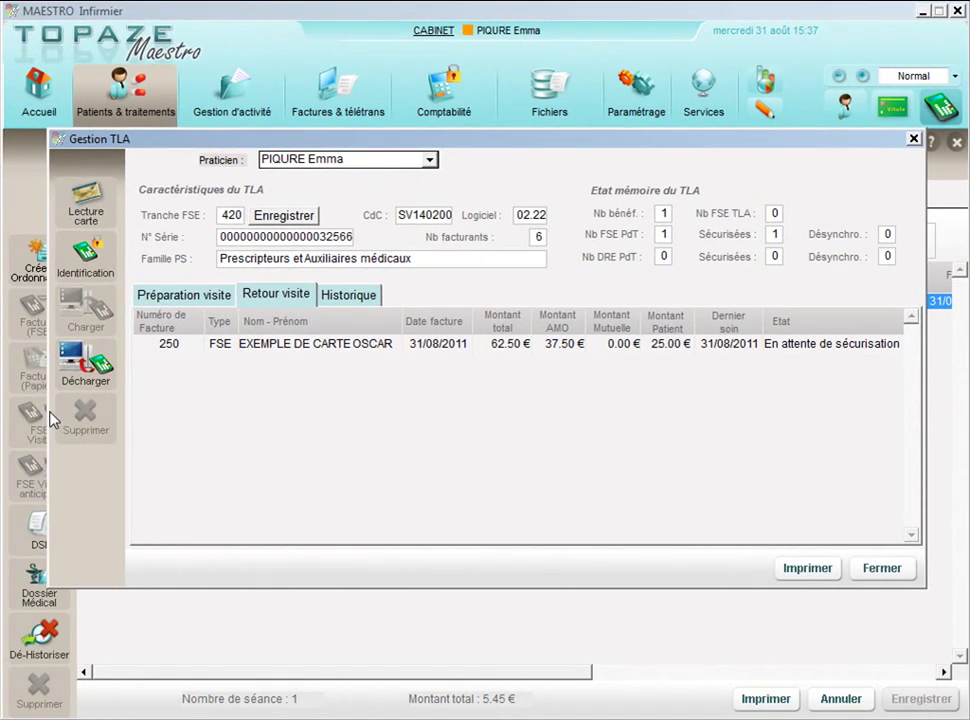
click(41, 383)
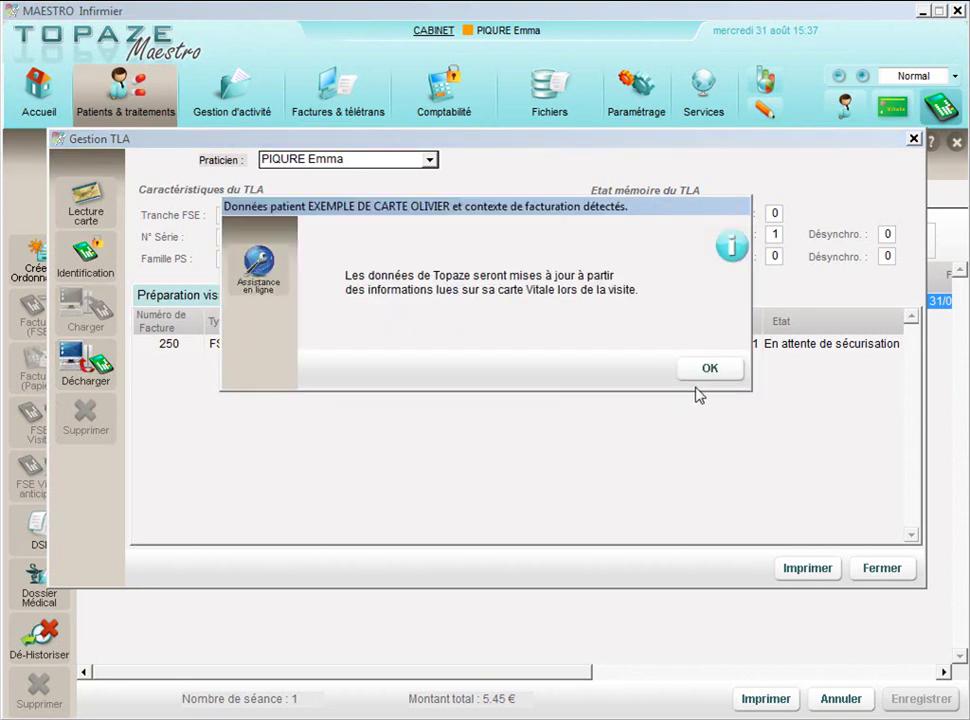
click(705, 369)
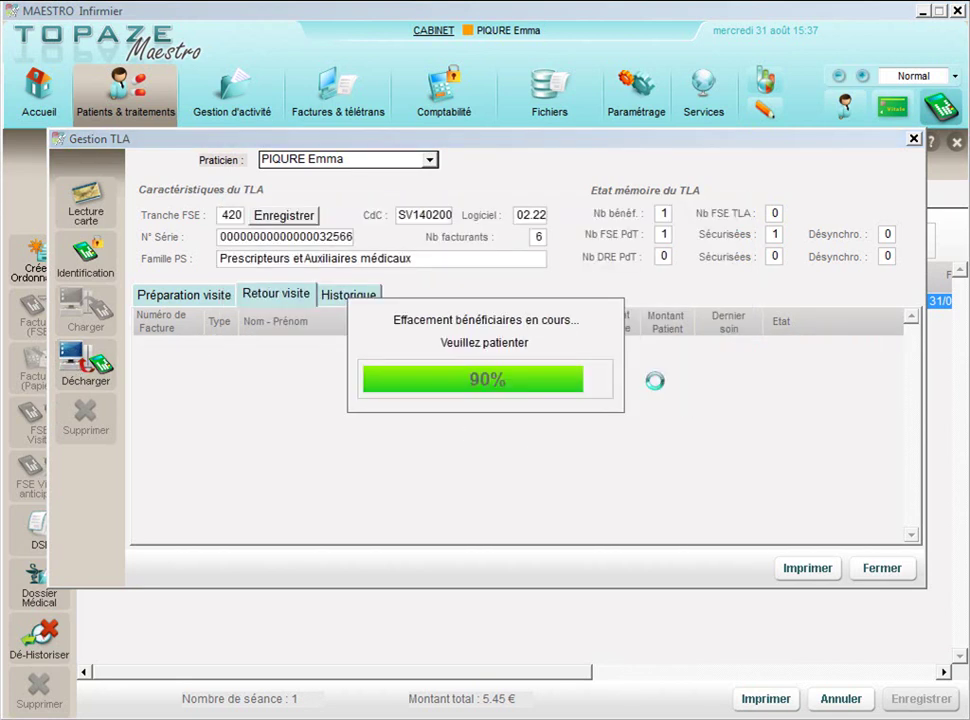
click(882, 569)
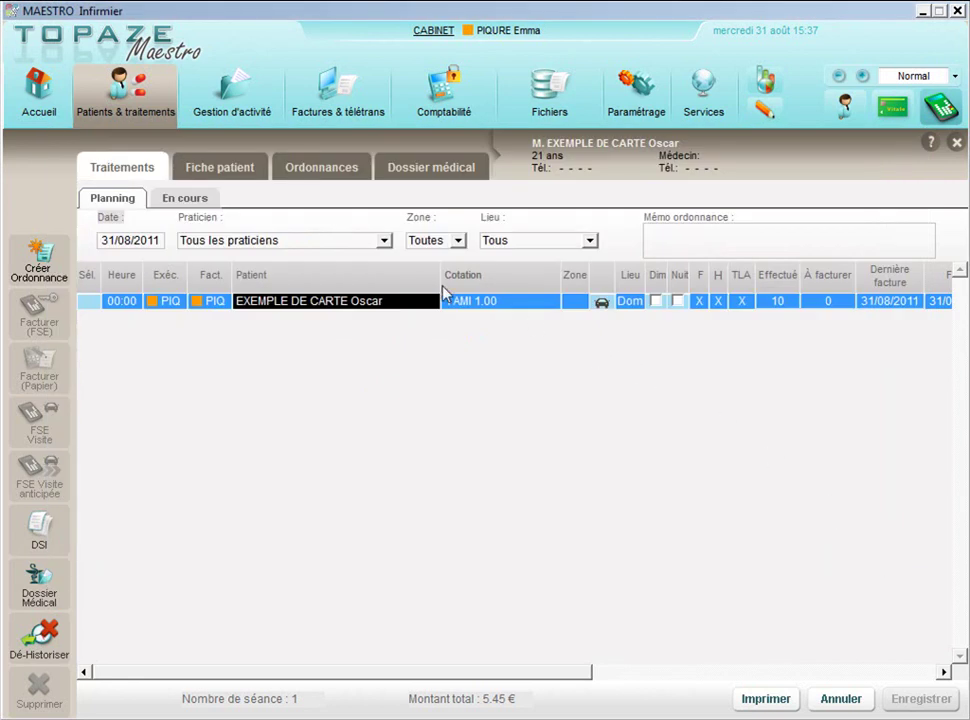
click(340, 92)
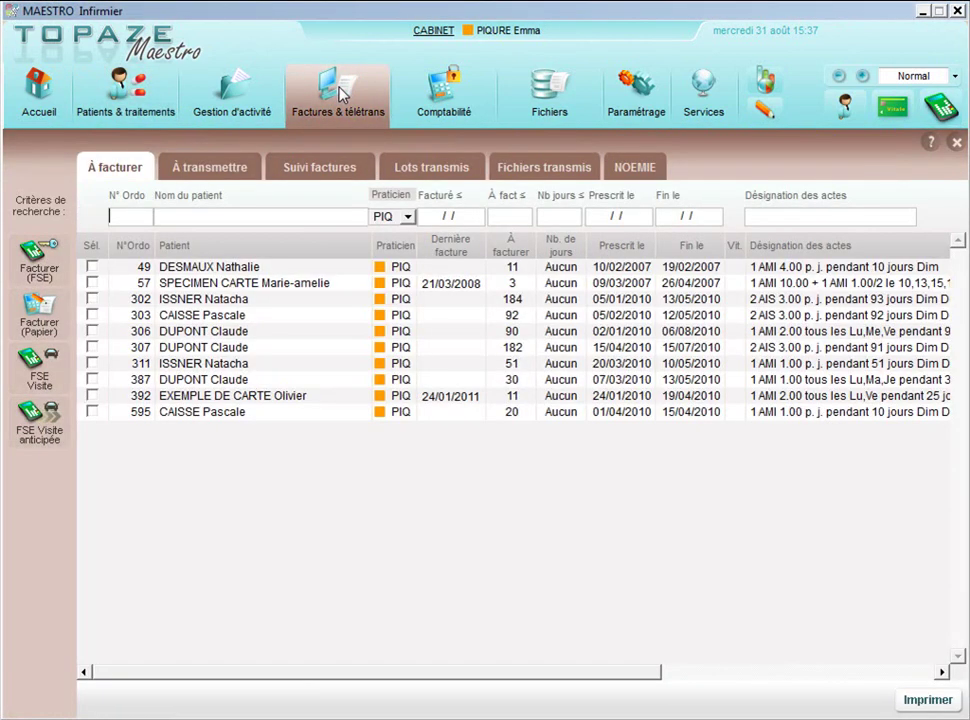
Step: Review invoice 250 in the À transmettre list using the icon colour legend
click(192, 171)
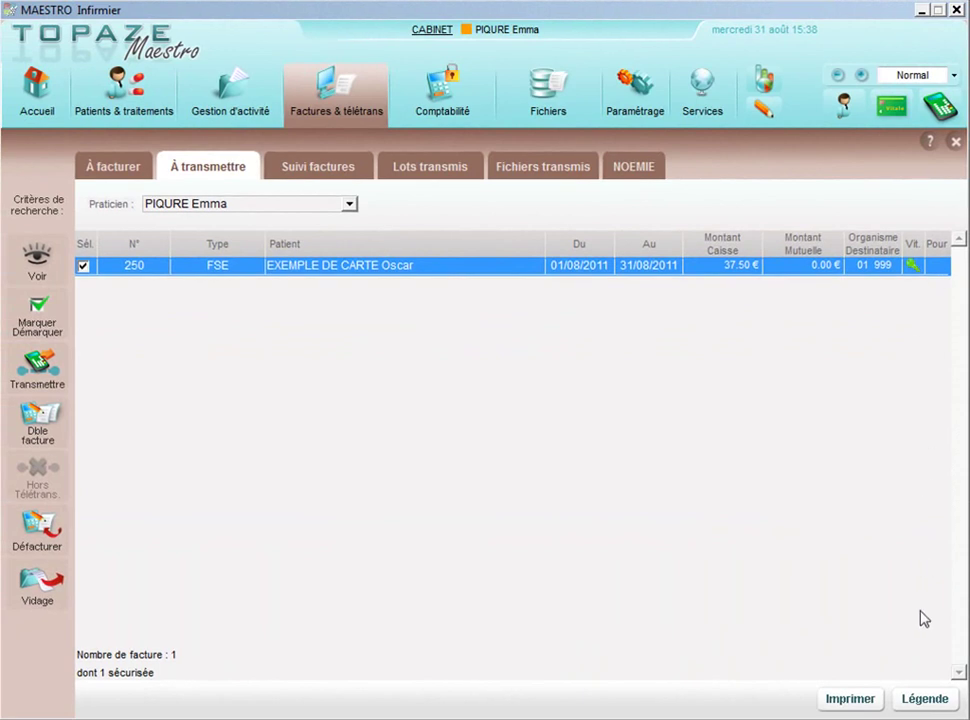
click(922, 697)
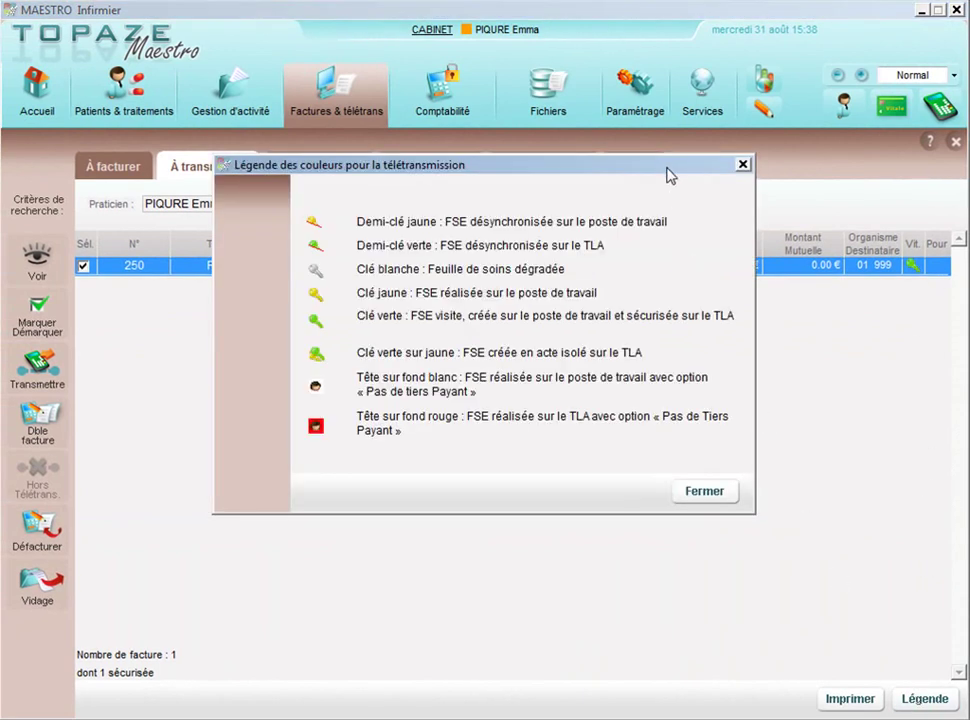
drag(671, 170, 668, 301)
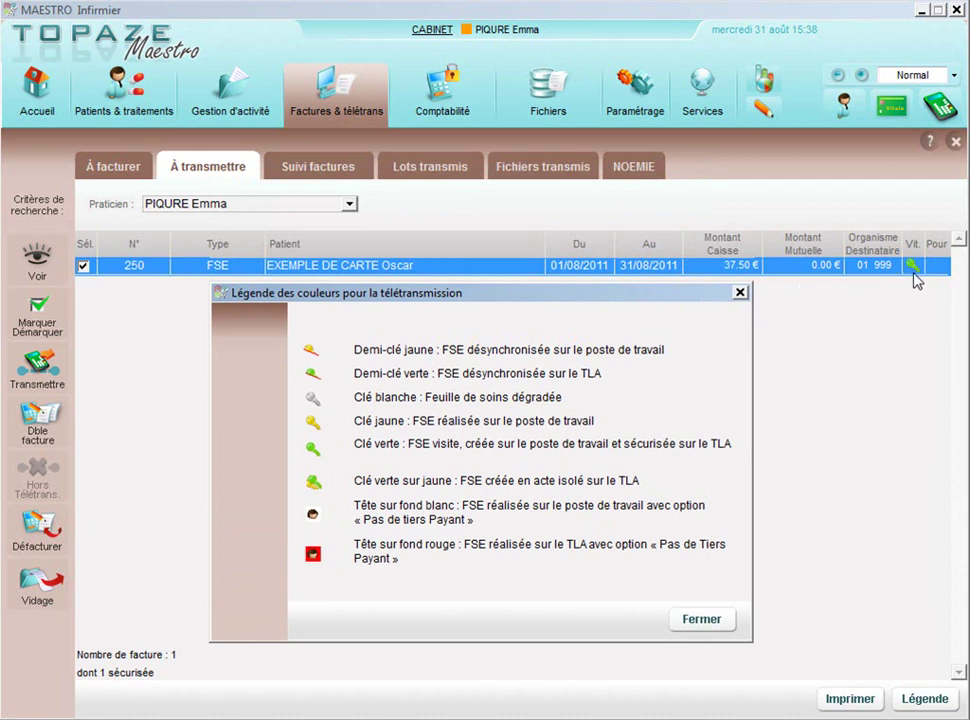
click(703, 619)
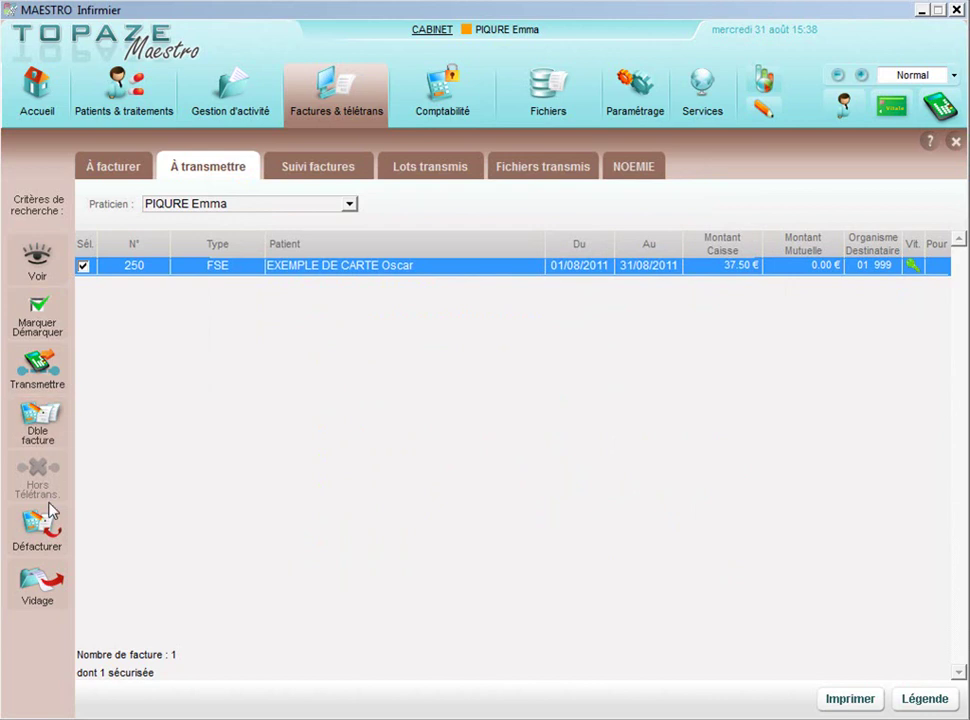
Step: Teletransmit invoice 250, validating with the PS card code, and send the secured batch
click(56, 378)
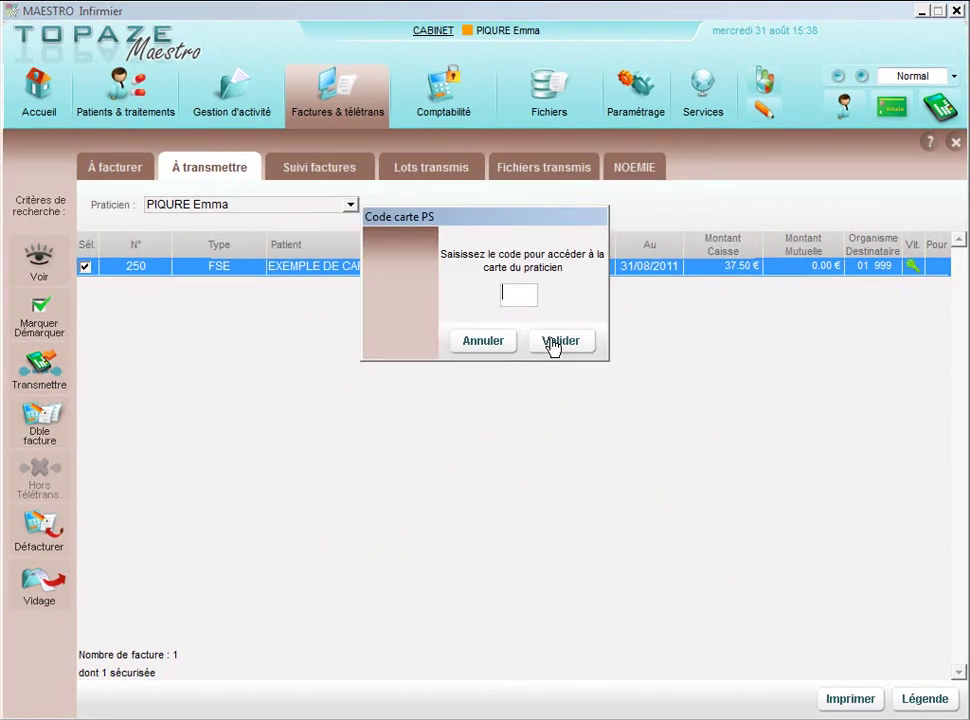
text(1234)
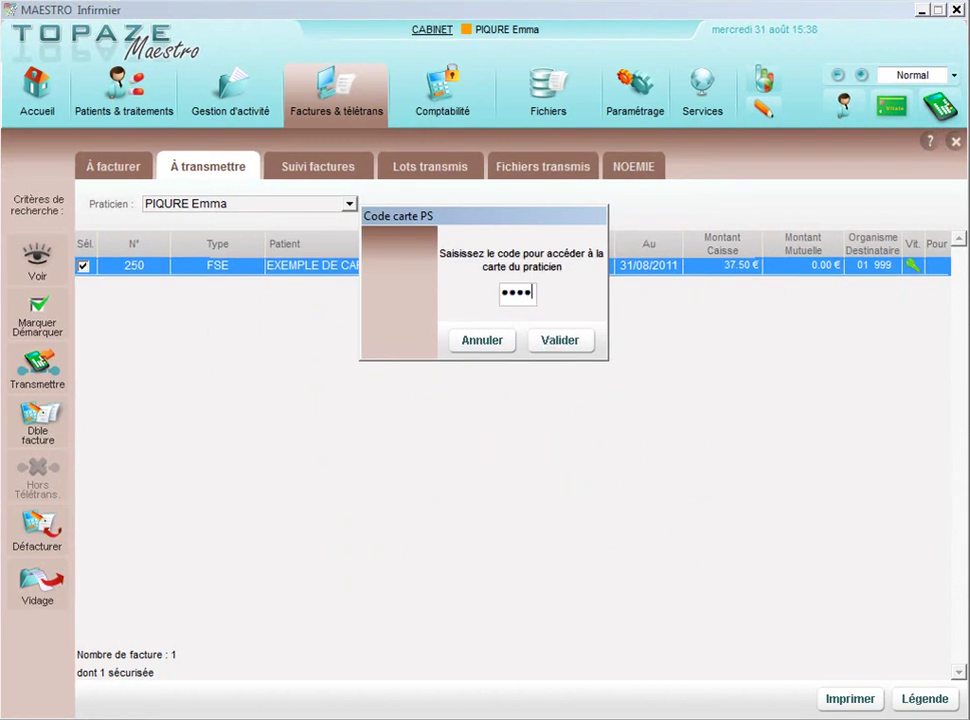
click(553, 342)
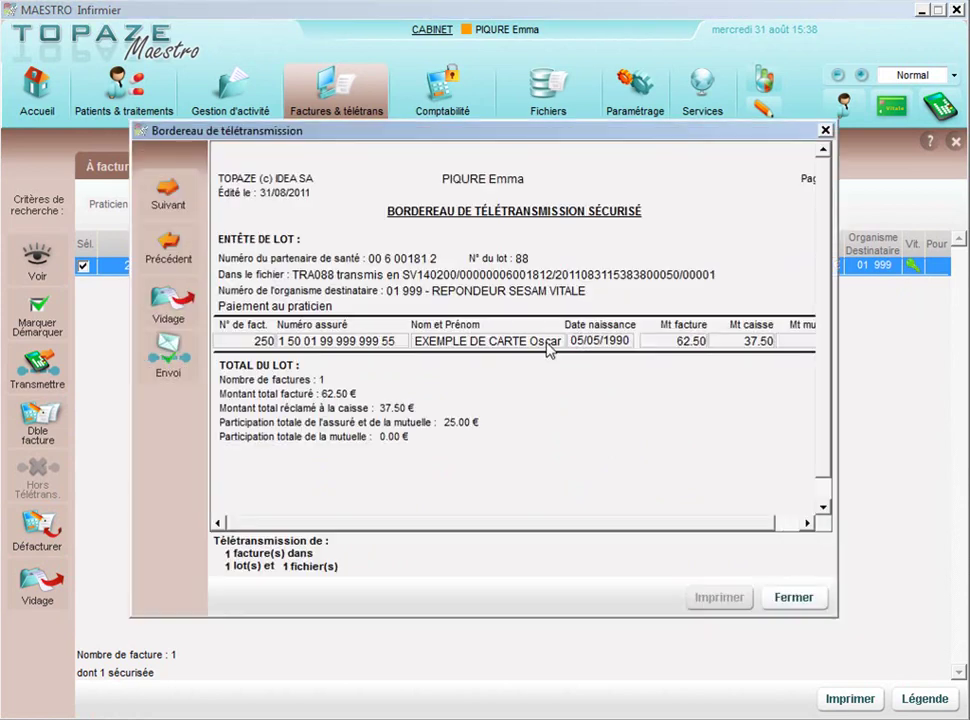
click(168, 360)
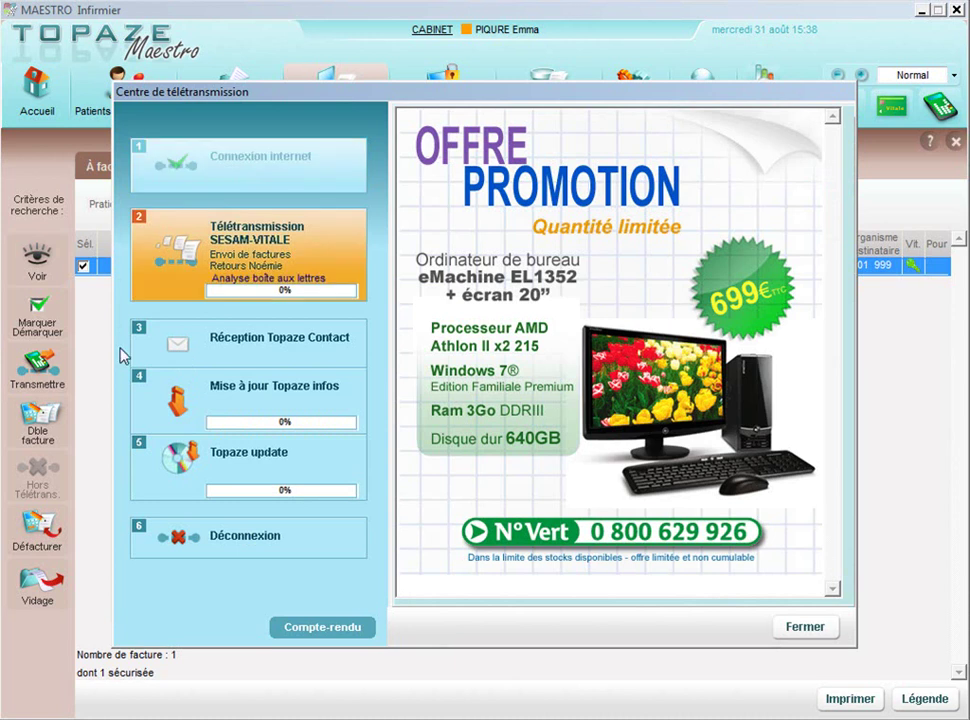